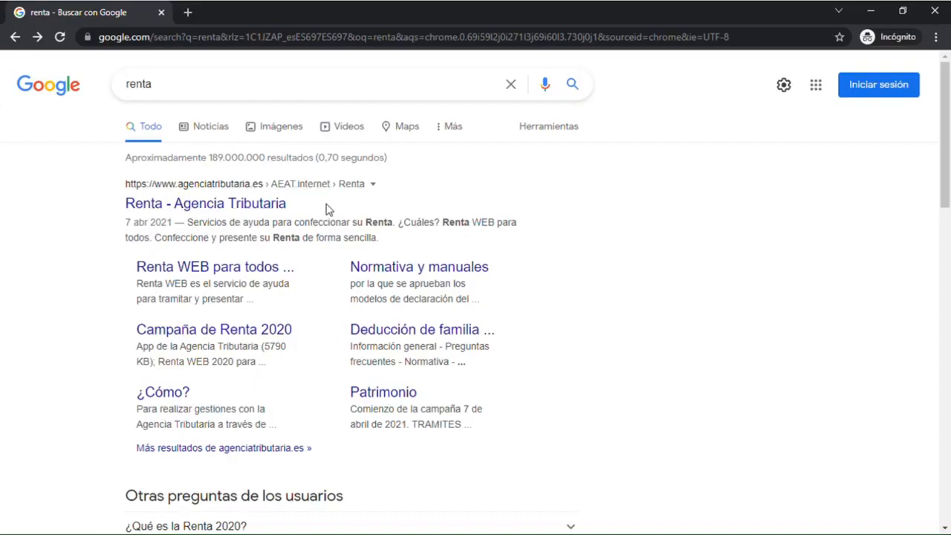
Open the Renta campaign page, check its 7 de abril de 2021 start date, and go to reference-number retrieval.
left_click(280, 208)
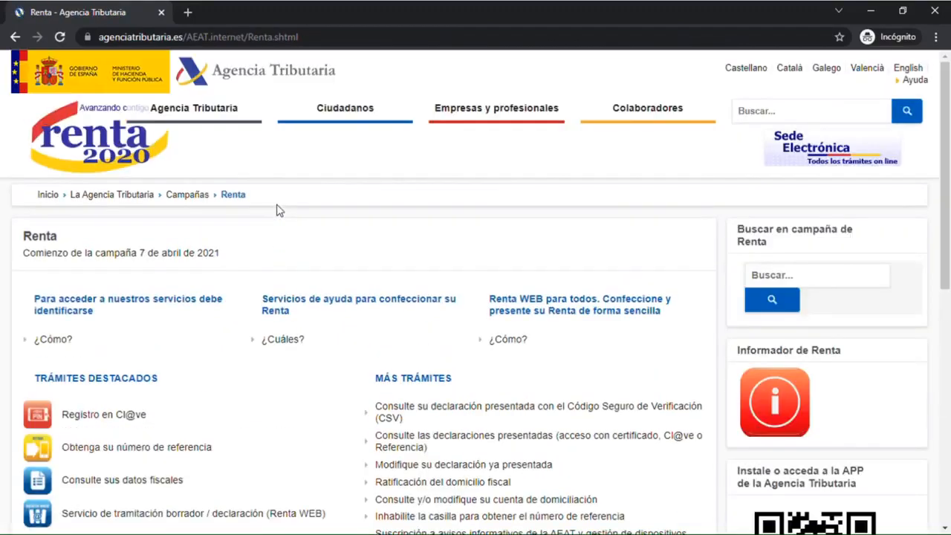
left_click_drag(946, 96, 946, 162)
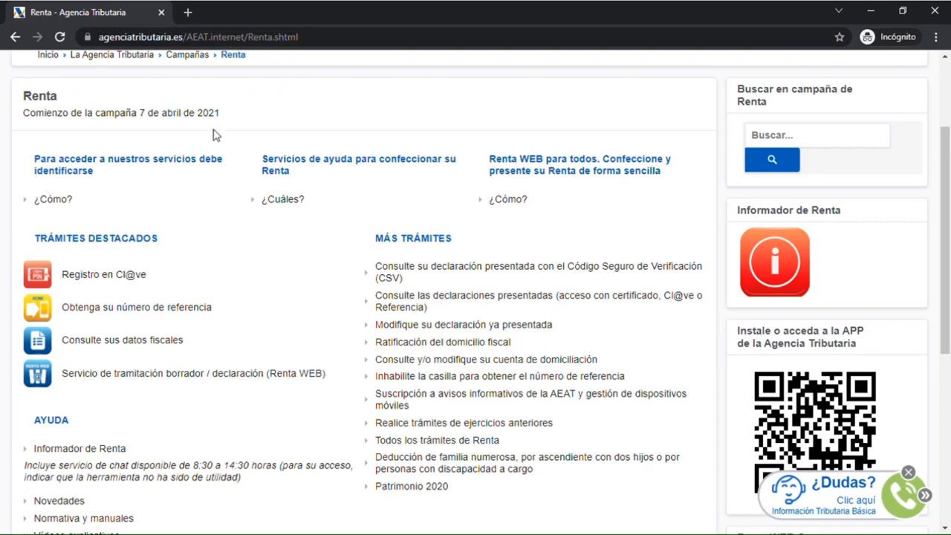
left_click_drag(226, 121, 147, 123)
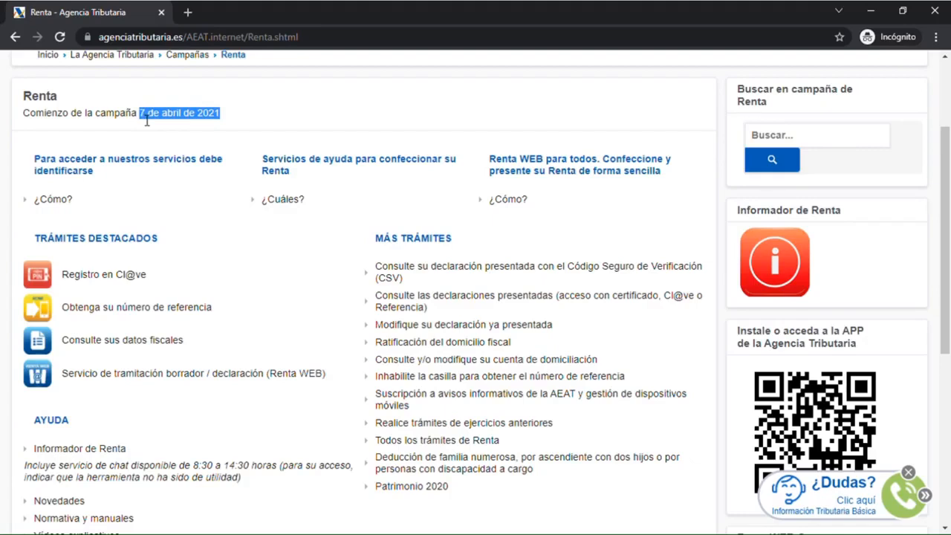
left_click(237, 142)
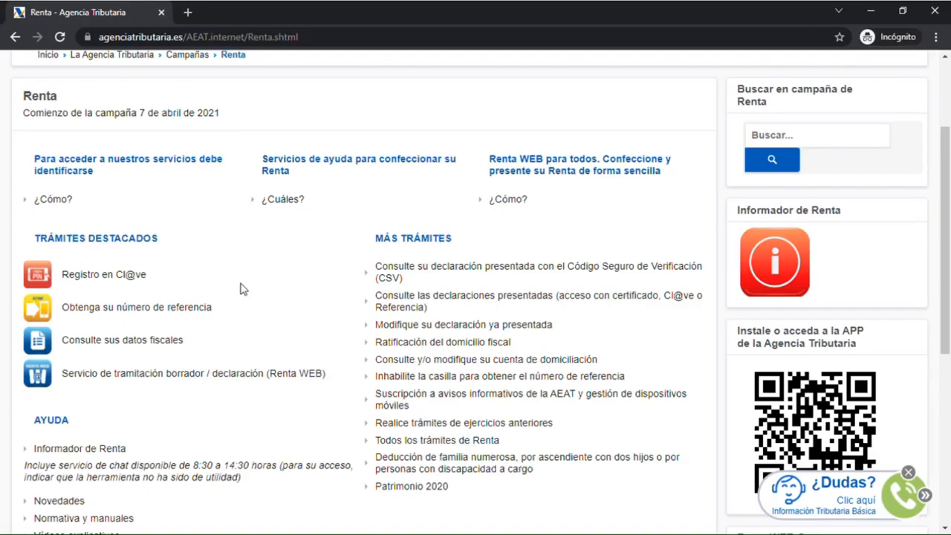
left_click(203, 311)
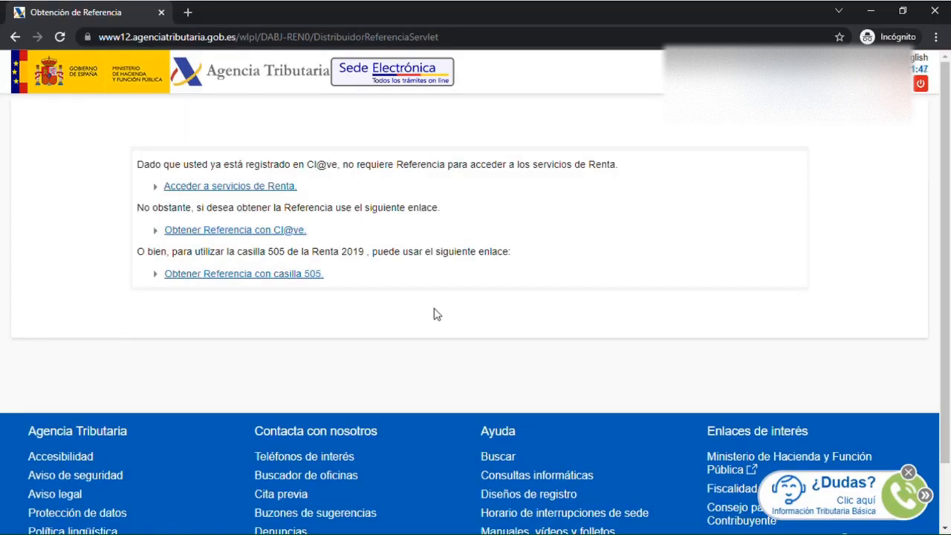
Try getting a reference via Renta 2019 box 505 with value 0, then back out of the IBAN form.
left_click(319, 274)
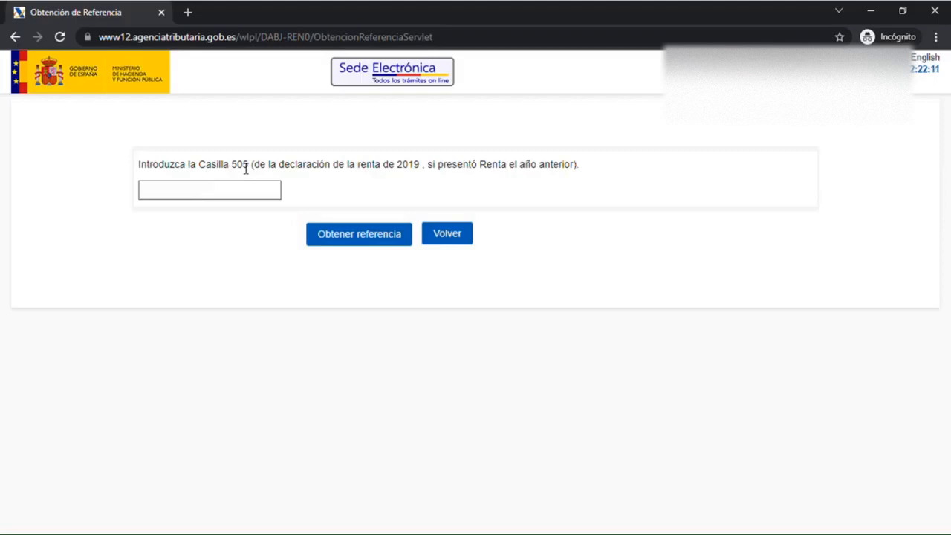
left_click(266, 195)
type("0")
left_click(340, 237)
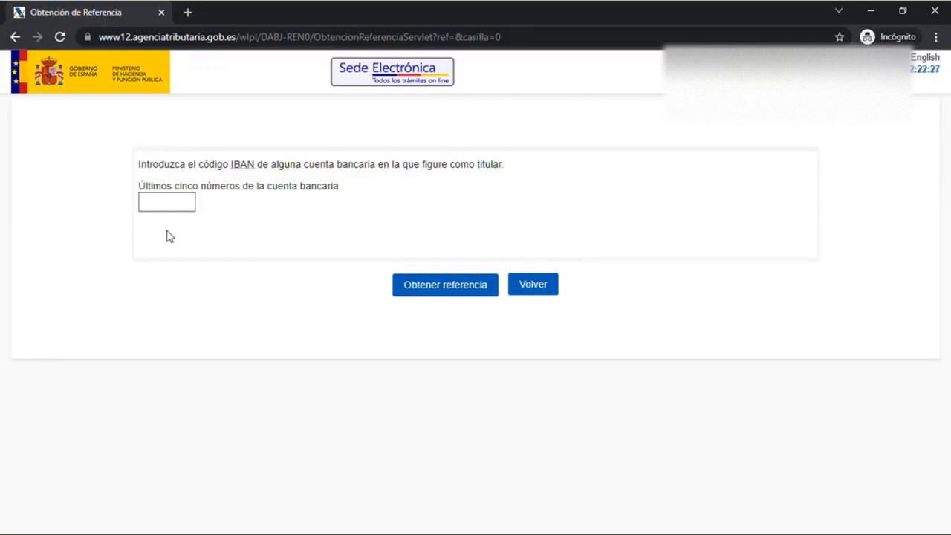
left_click(550, 291)
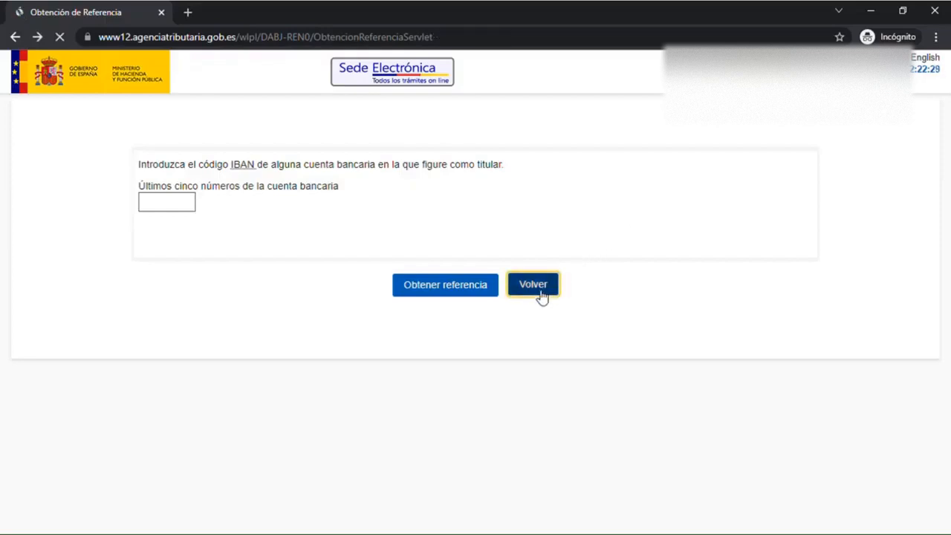
left_click(461, 247)
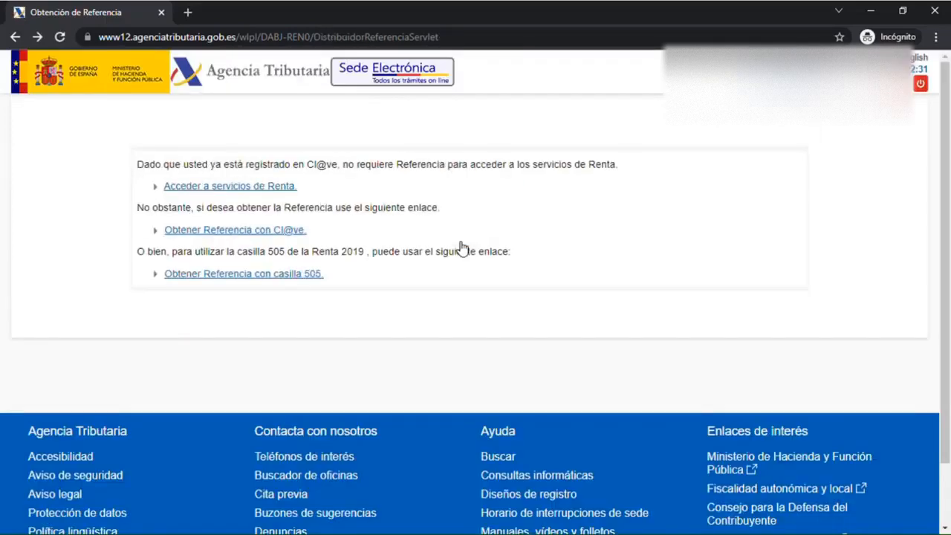
Enter the Renta WEB draft/declaration service, choose Cl@ve sign-in instead of a reference, and request a PIN.
left_click(18, 37)
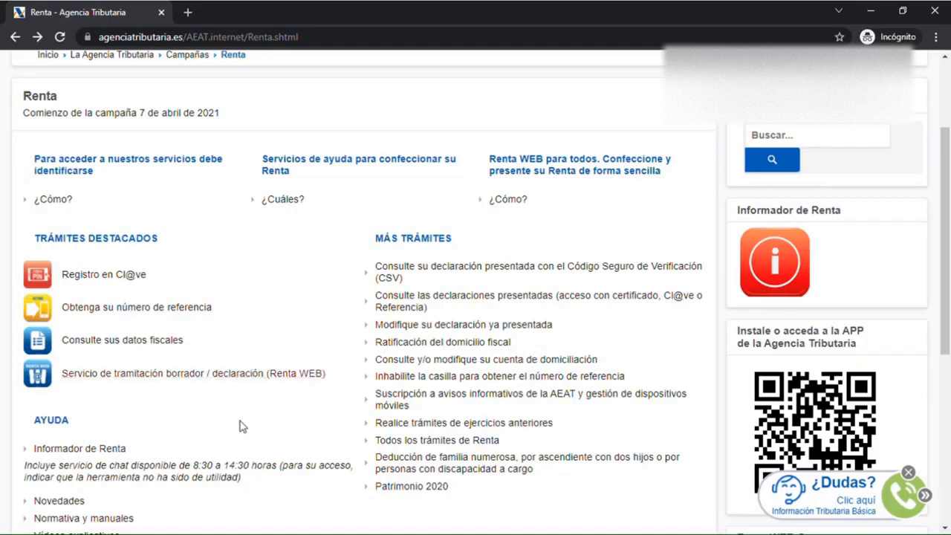
left_click(188, 379)
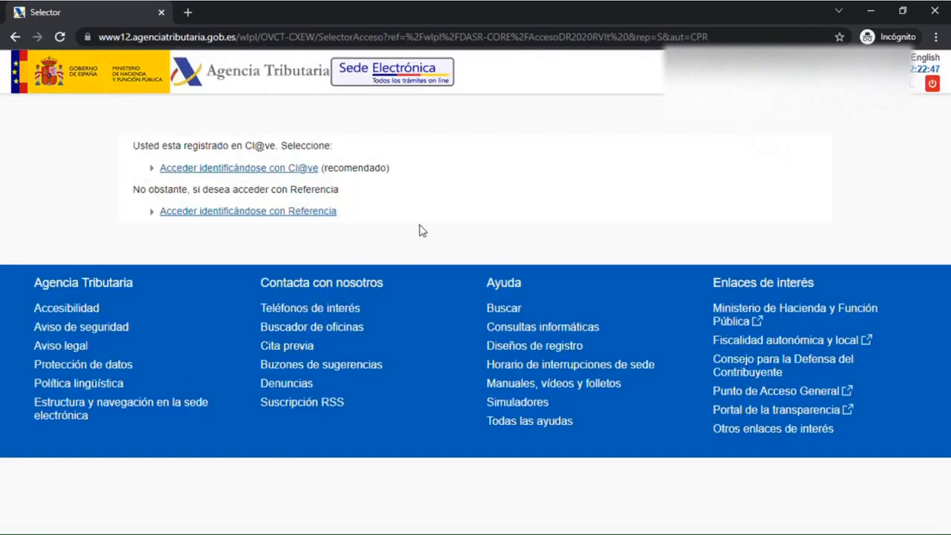
left_click(301, 215)
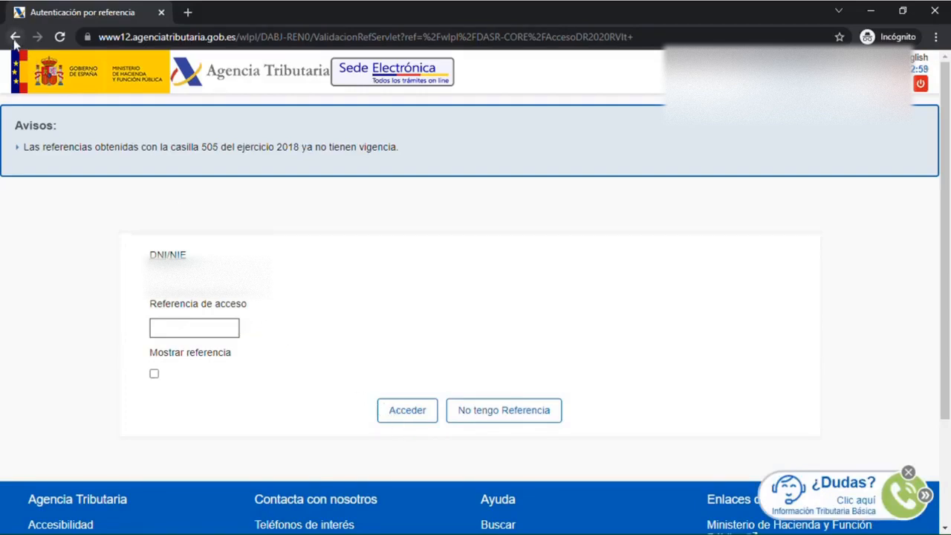
left_click(15, 37)
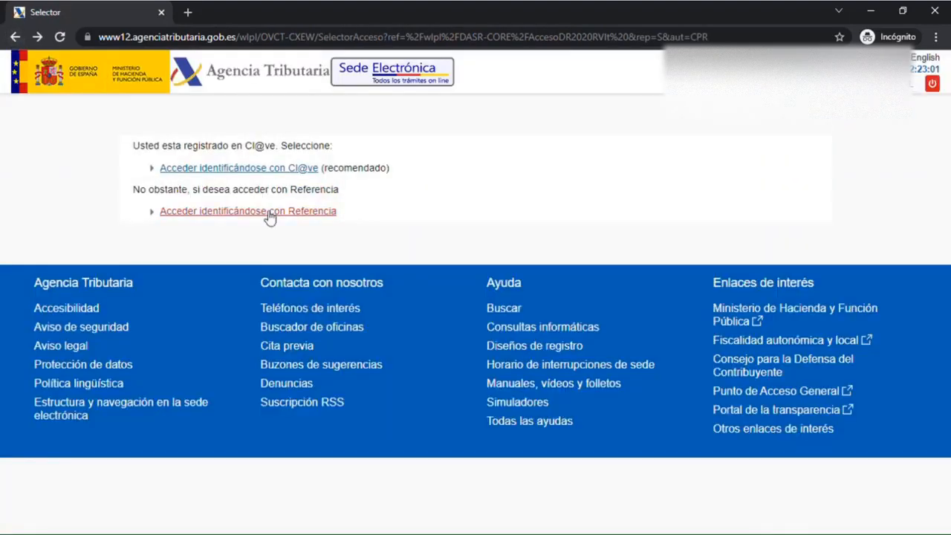
left_click(265, 169)
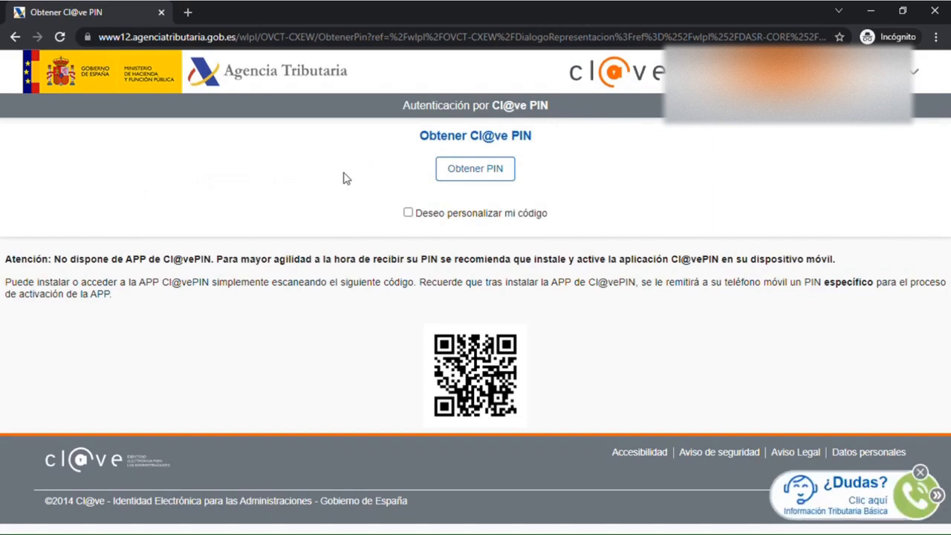
left_click(469, 185)
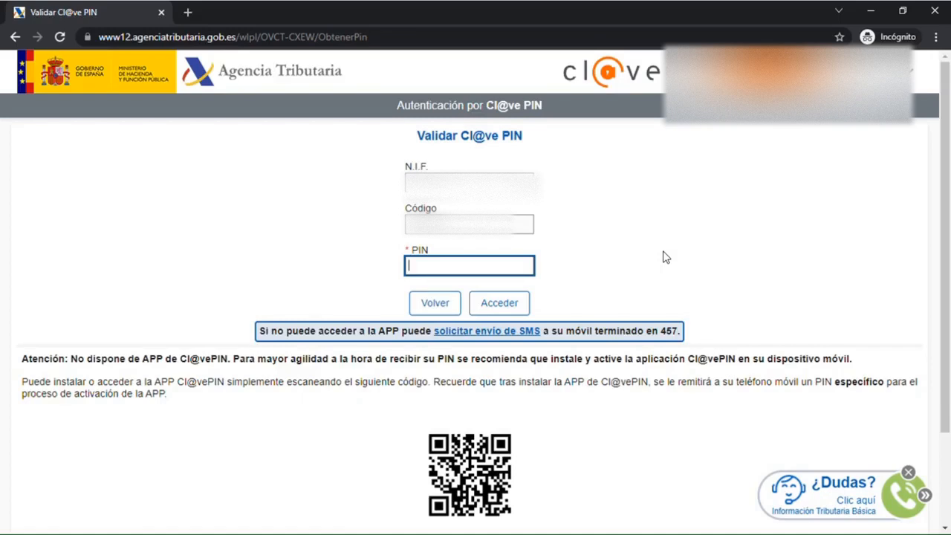
Have the Cl@ve PIN sent by SMS, enter the received PIN, and sign in.
left_click(487, 332)
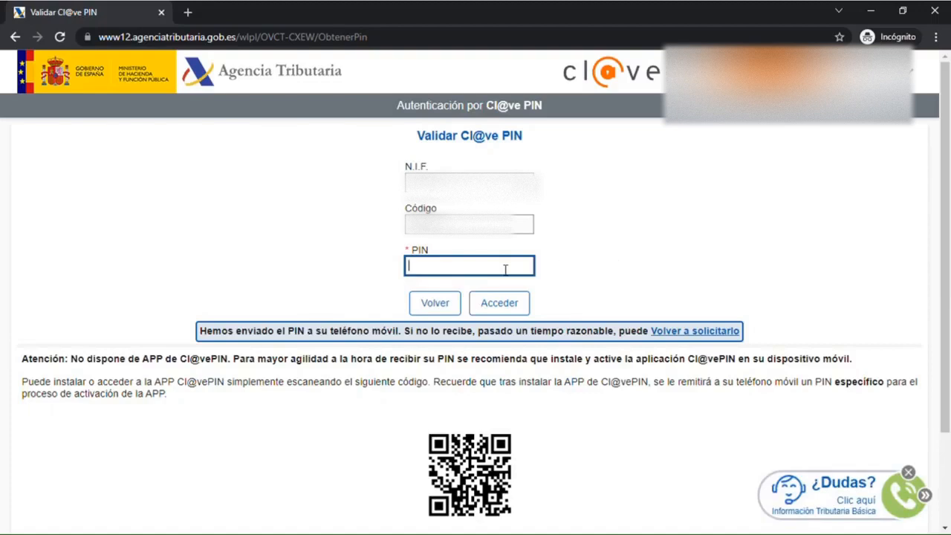
left_click(503, 305)
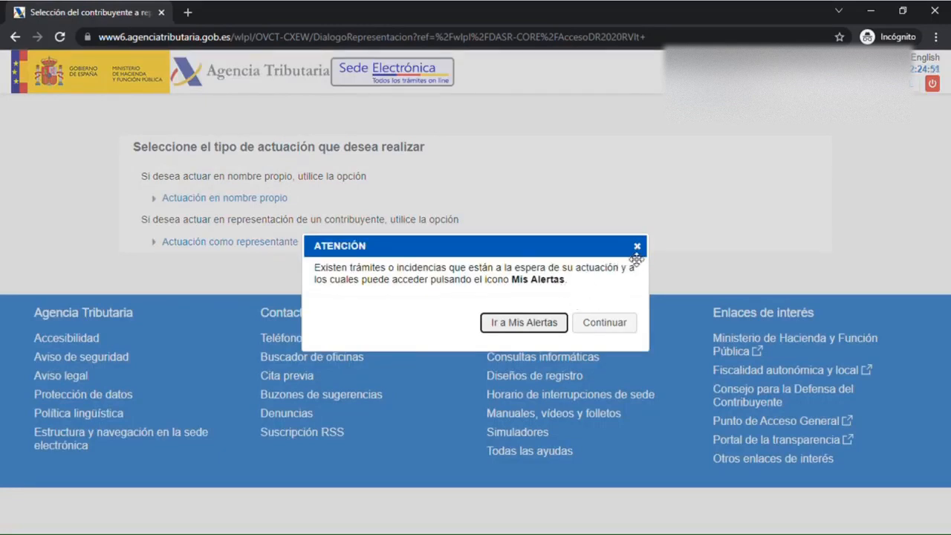
Close the ATENCIÓN alert, act in your own name, and launch Borrador/Declaración (Renta WEB).
left_click(638, 247)
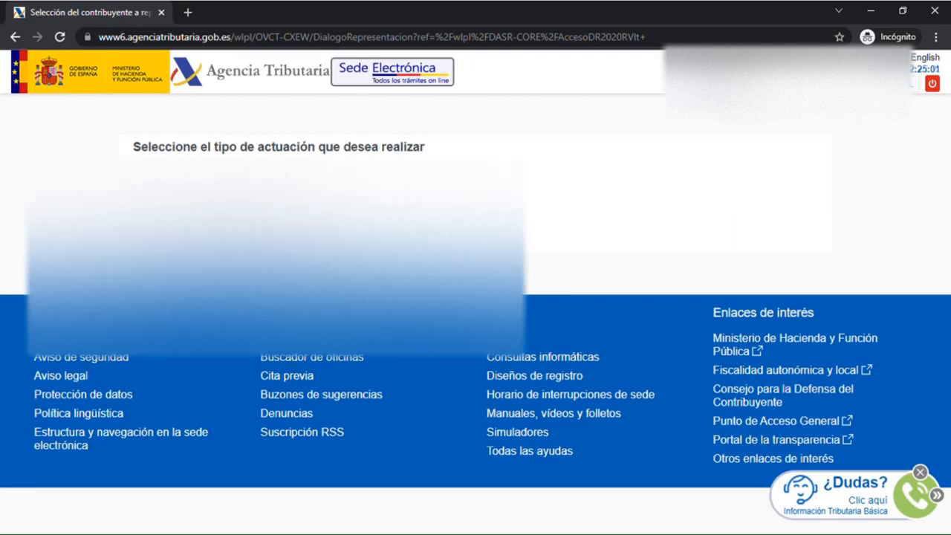
left_click(274, 207)
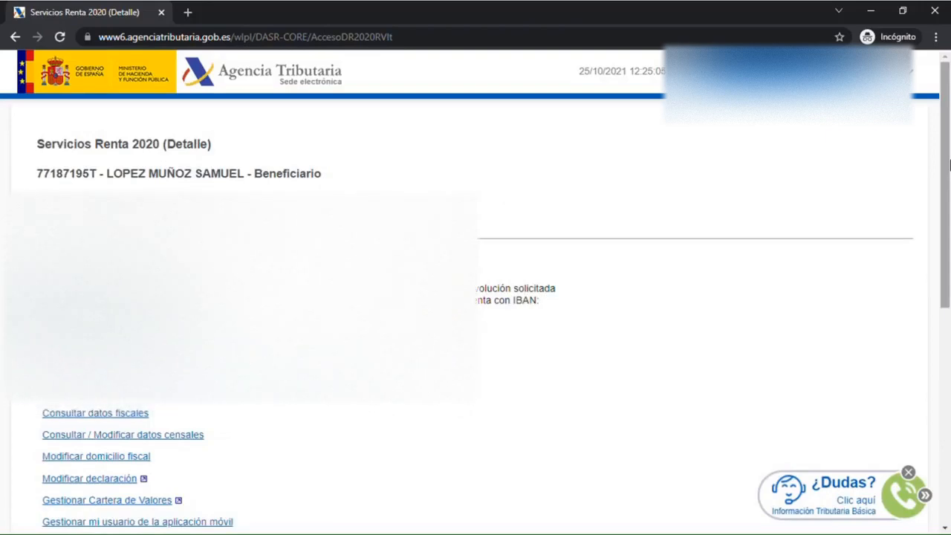
left_click_drag(950, 168, 949, 194)
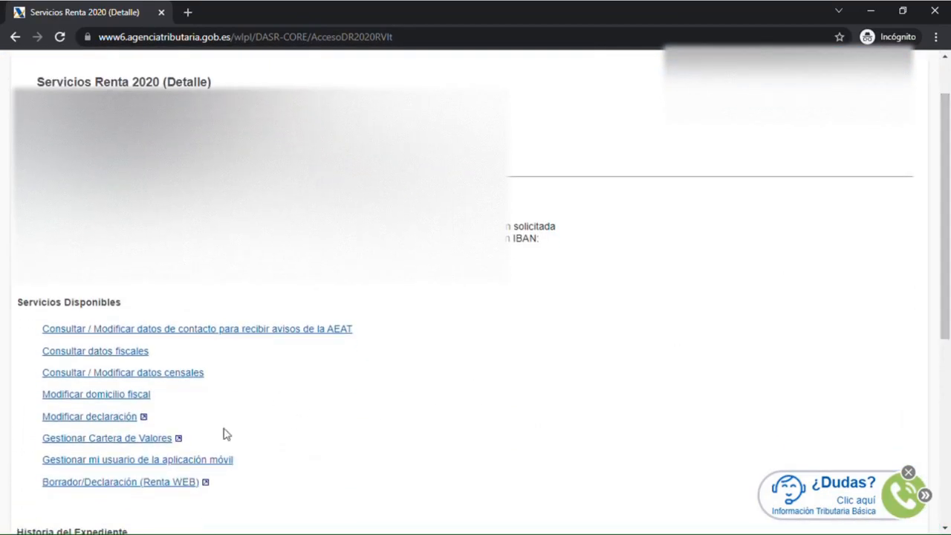
left_click(173, 485)
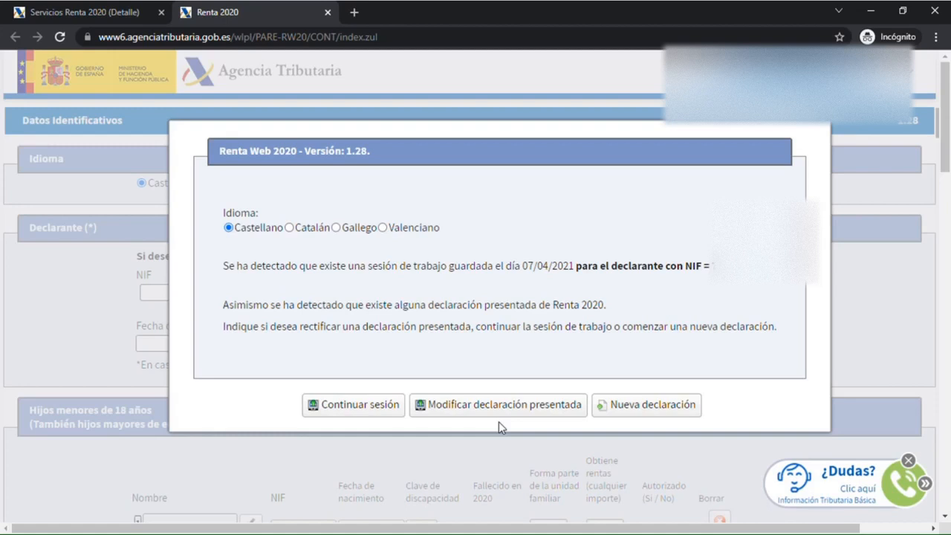
Continue the work session saved 07/04/2021 in Castellano to reach the declarations summary.
left_click(355, 415)
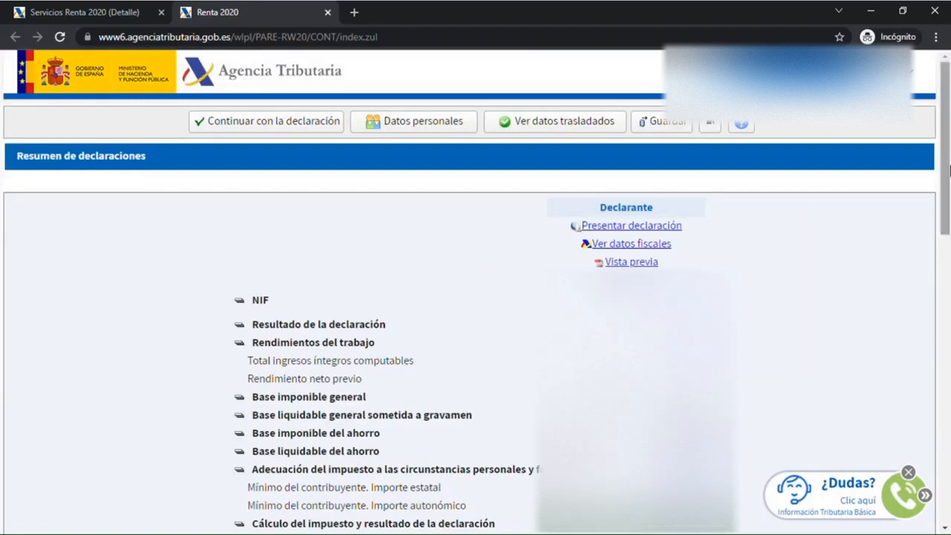
Bring up the Presentar declaración form for the individual declaration with its 13,53 refund by transfer.
mouse_move(949, 170)
left_mouse_down()
mouse_move(949, 291)
mouse_move(932, 168)
left_mouse_up()
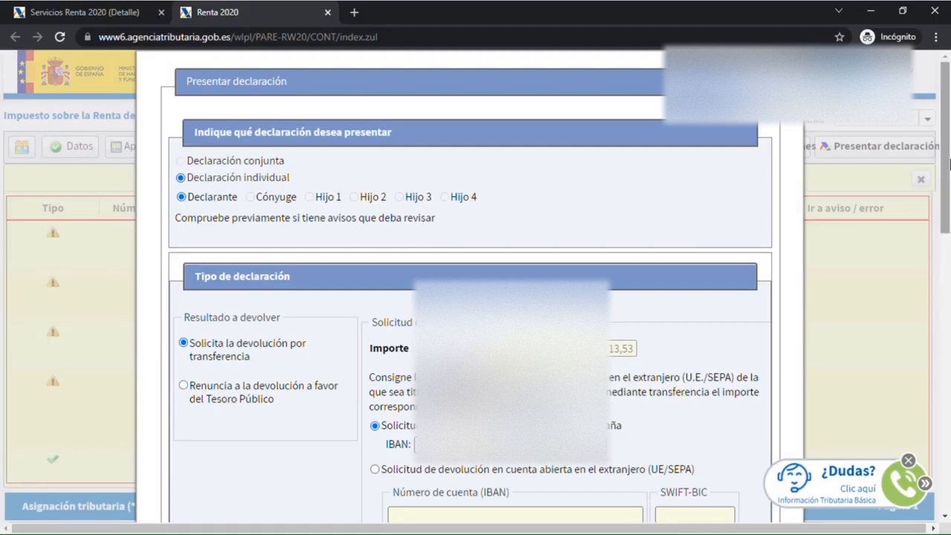
Scroll through the Presentar declaración form and cancel it, revealing four warnings and no errors.
left_click_drag(948, 163, 948, 185)
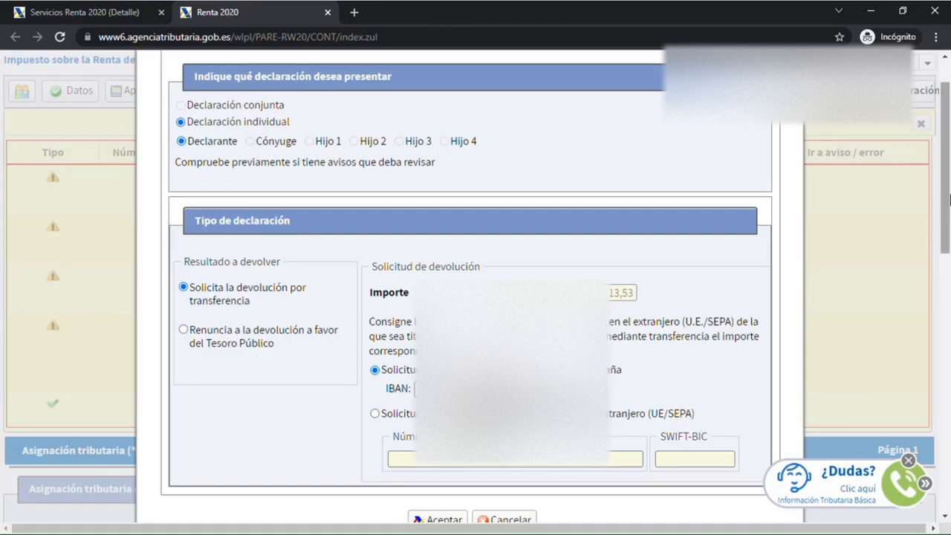
mouse_move(949, 199)
left_mouse_down()
mouse_move(949, 232)
mouse_move(949, 170)
mouse_move(949, 213)
left_mouse_up()
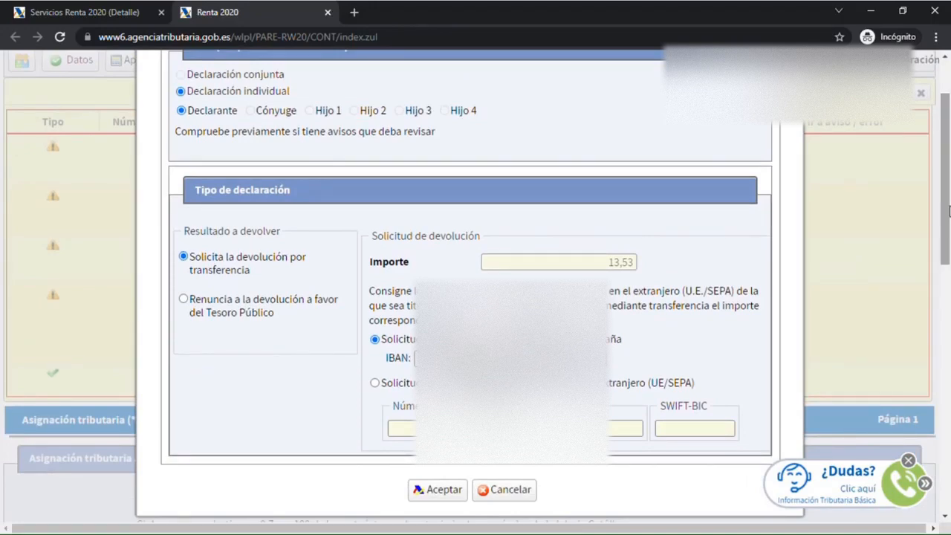
left_click(509, 492)
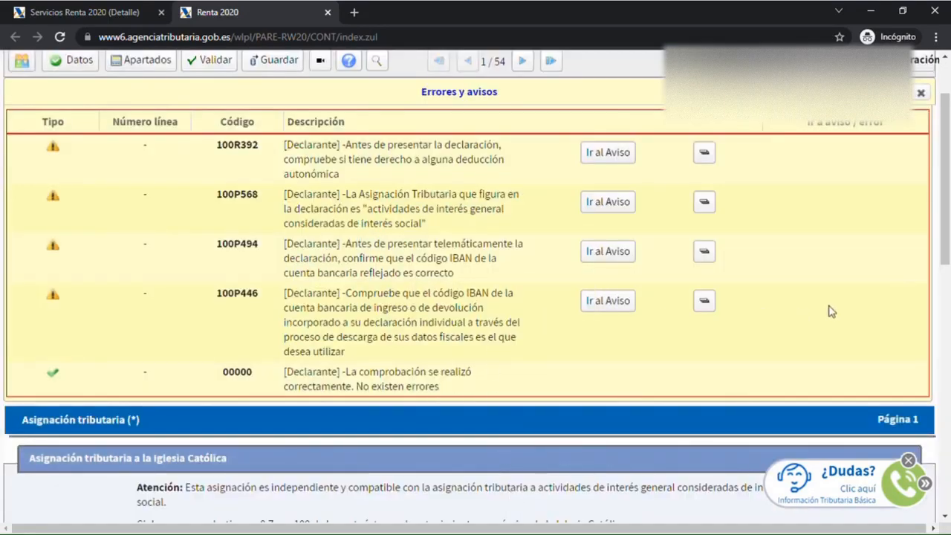
left_click_drag(949, 255, 949, 212)
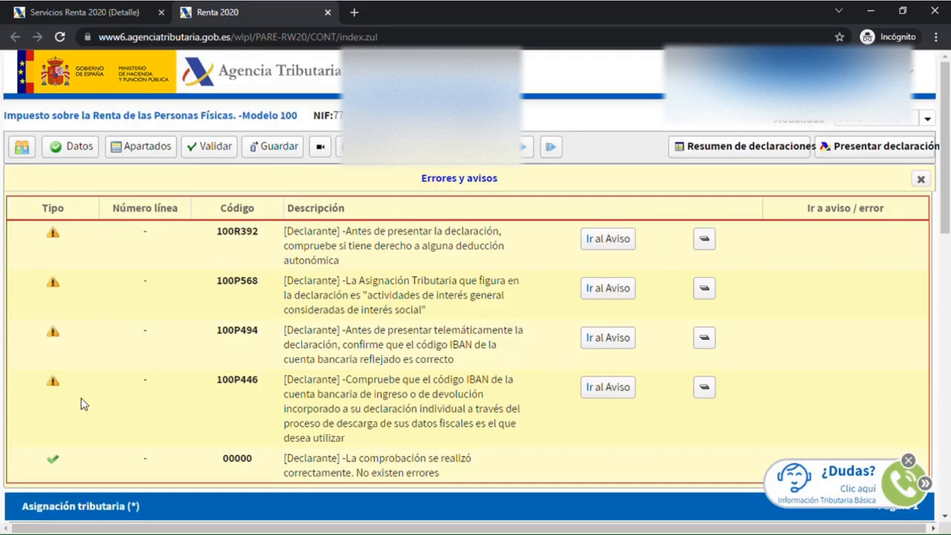
mouse_move(947, 164)
left_mouse_down()
mouse_move(943, 431)
mouse_move(947, 159)
left_mouse_up()
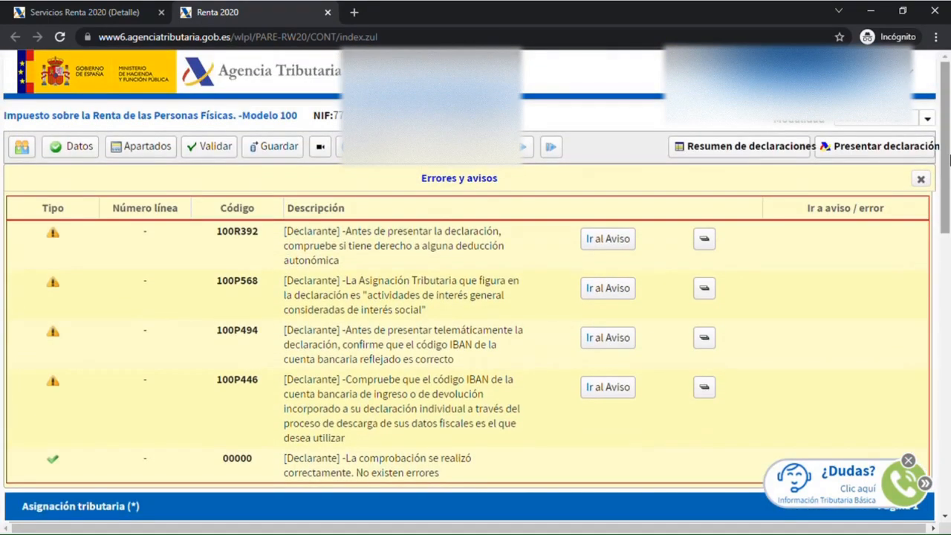